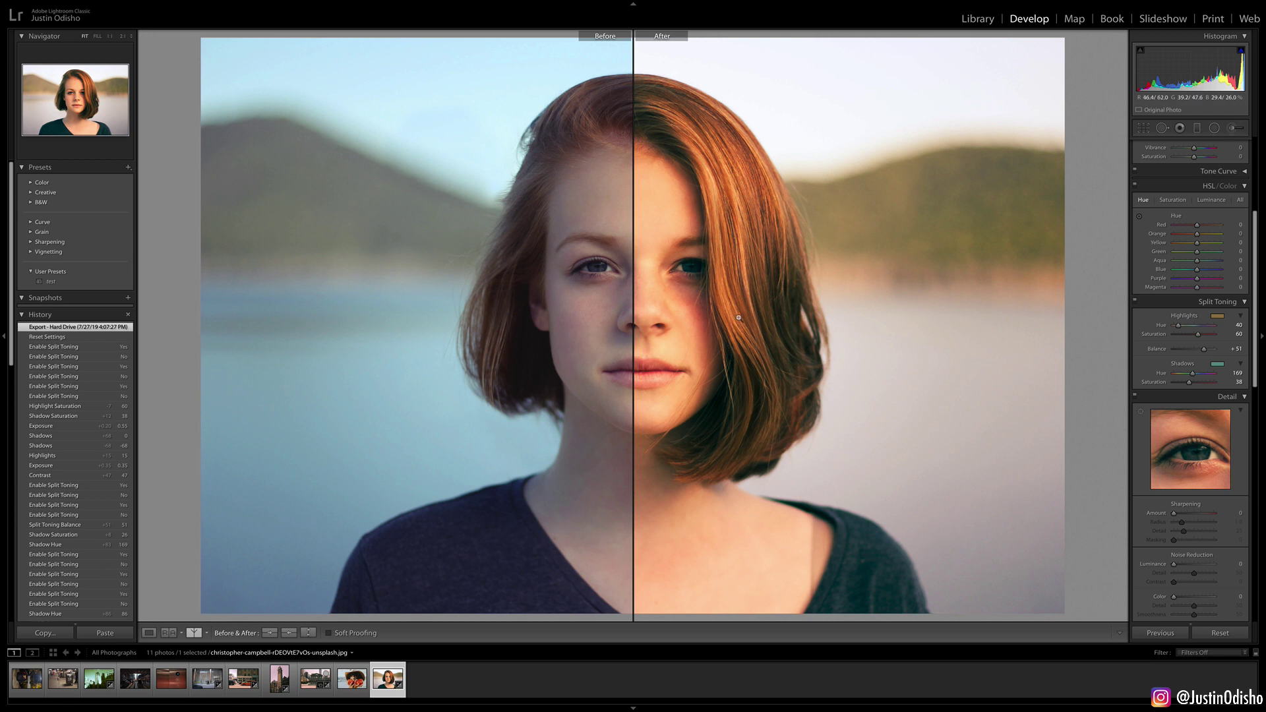
# Step: Reset the portrait's develop settings and show it alone in Loupe view
pyautogui.press('super+shift+r')
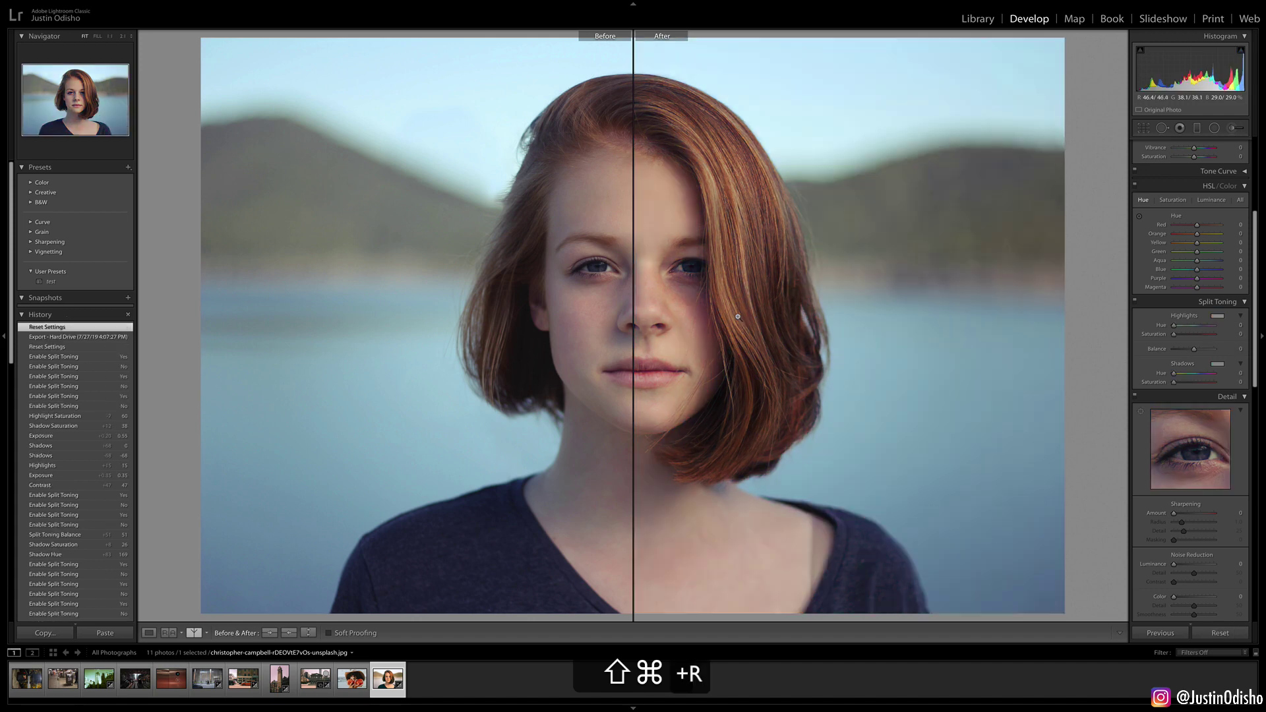
pyautogui.press('y')
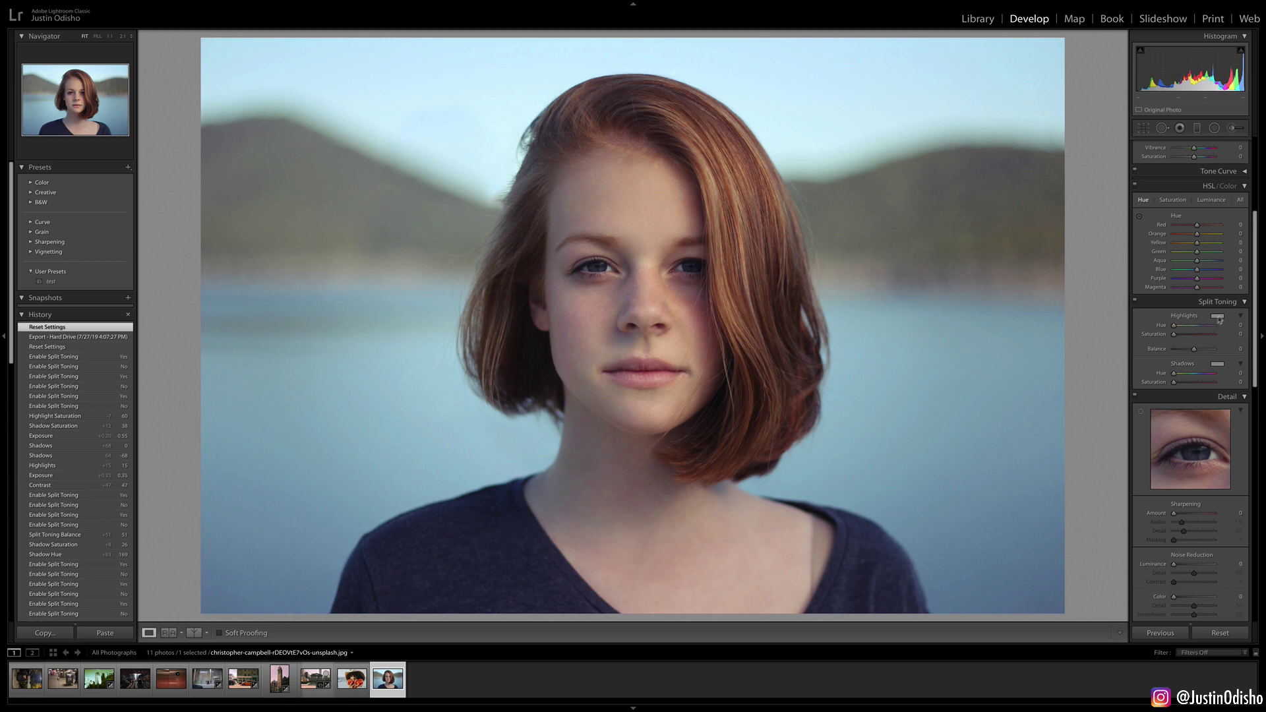
# Step: Set the Split Toning highlights to a warm orange, hue 34 and saturation 61
pyautogui.click(1218, 317)
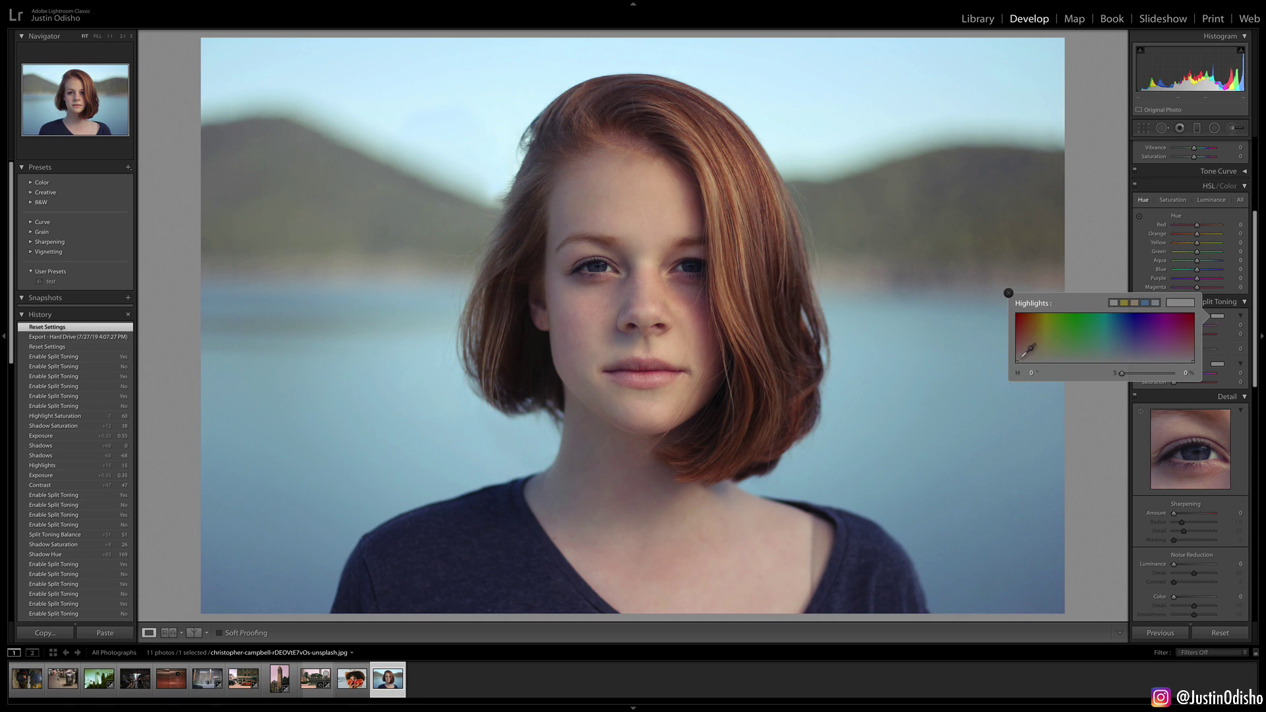
pyautogui.moveTo(1021, 359); pyautogui.dragTo(1031, 332)
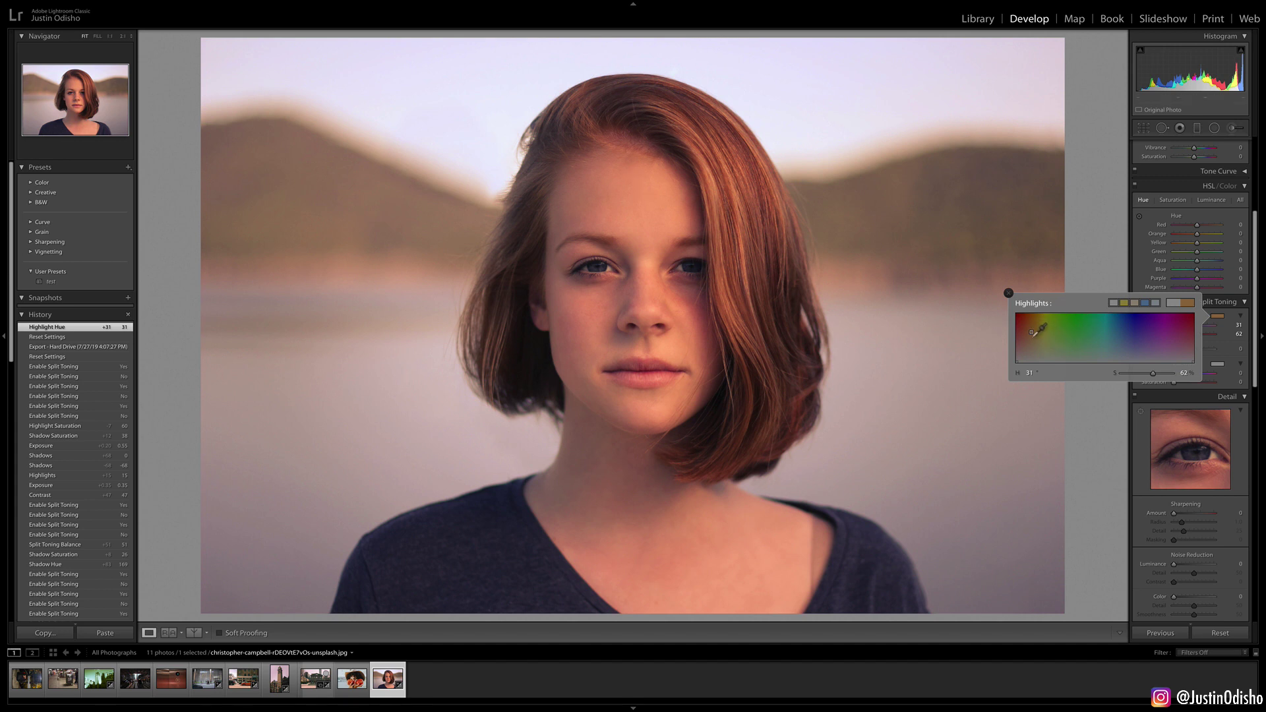
pyautogui.moveTo(1031, 332); pyautogui.dragTo(1030, 362)
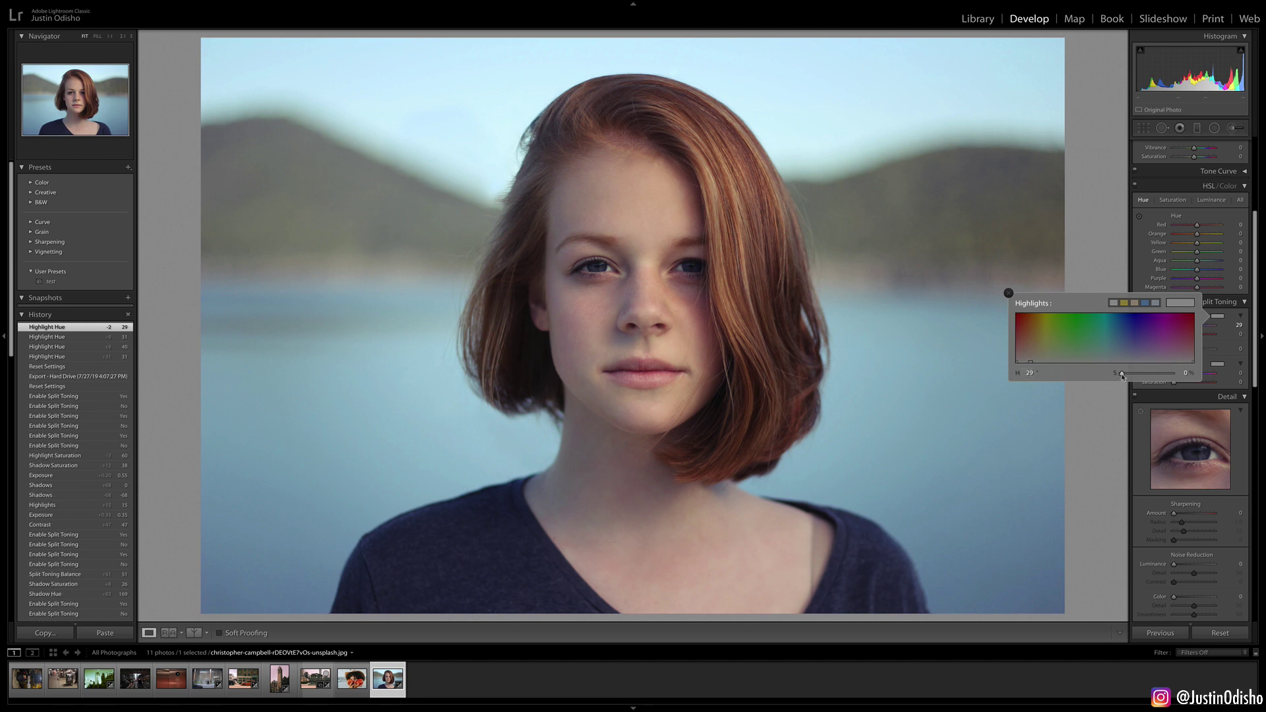
pyautogui.click(1032, 336)
pyautogui.moveTo(1032, 337); pyautogui.dragTo(1032, 334)
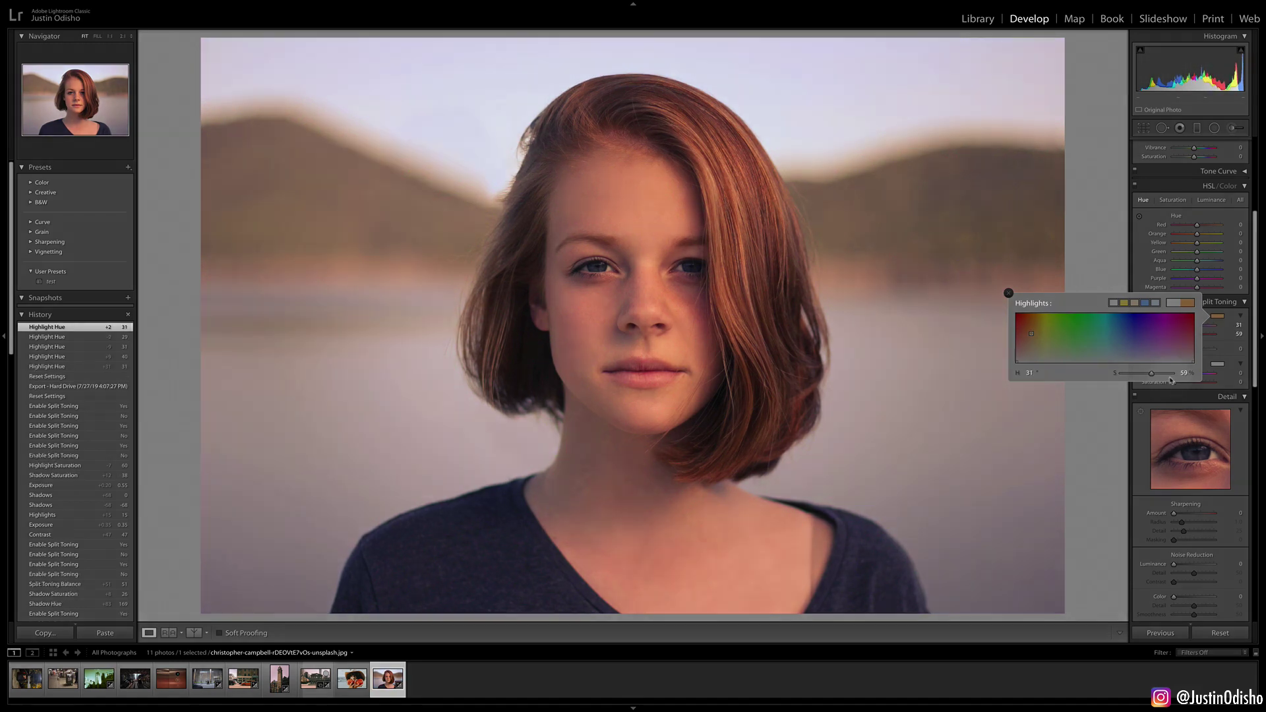
pyautogui.moveTo(1151, 373)
pyautogui.mouseDown()
pyautogui.moveTo(1134, 374)
pyautogui.moveTo(1162, 374)
pyautogui.mouseUp()
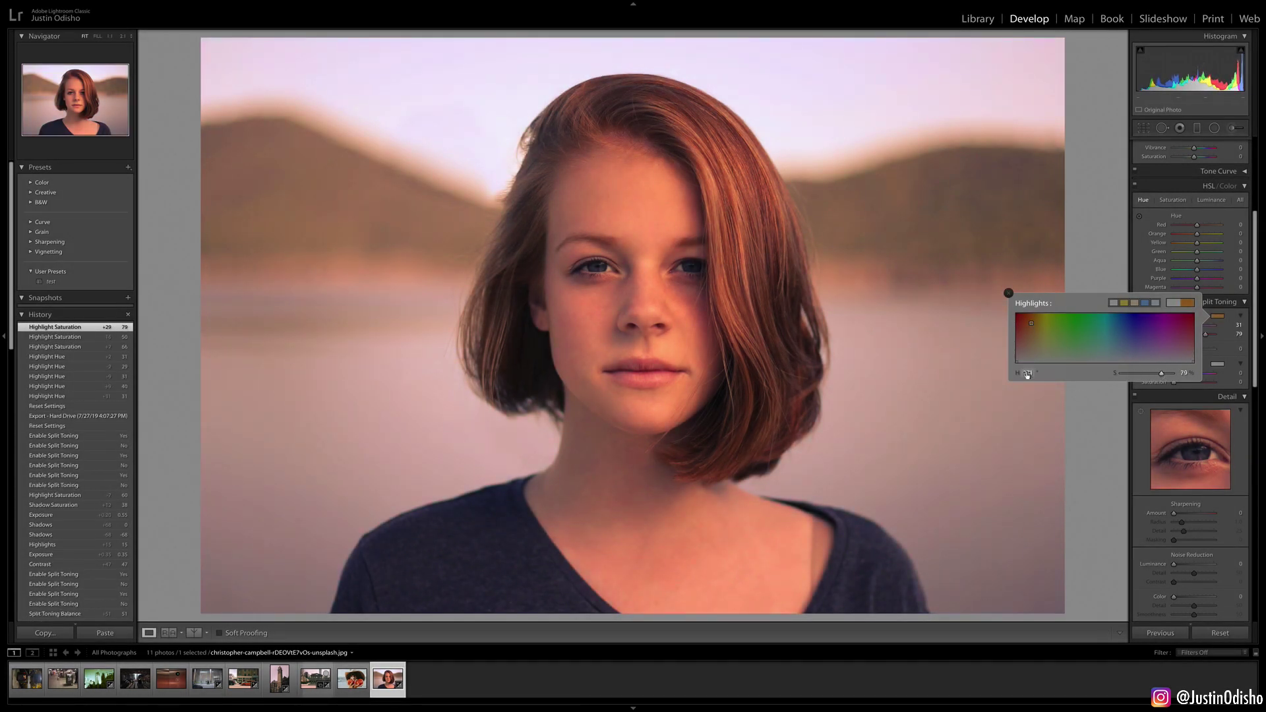
pyautogui.moveTo(1027, 376)
pyautogui.mouseDown()
pyautogui.moveTo(1227, 376)
pyautogui.moveTo(1056, 376)
pyautogui.mouseUp()
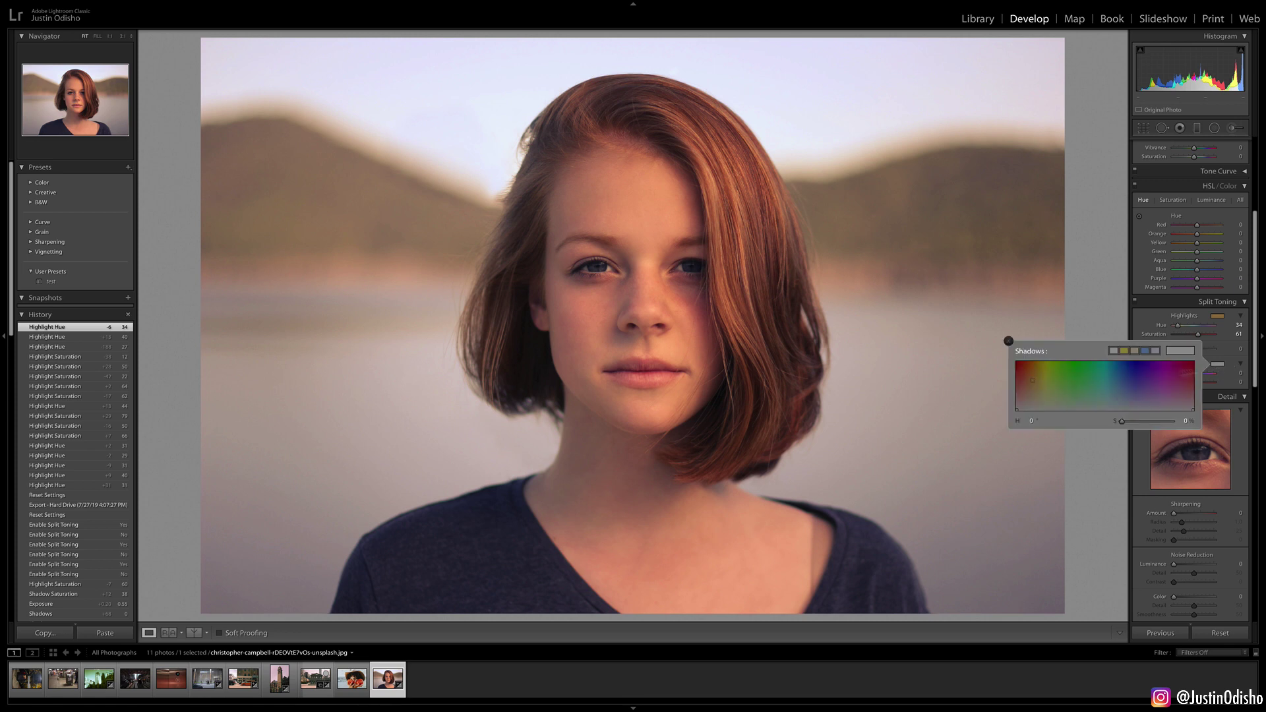
# Step: Set the Split Toning shadows colour to hue 174, saturation 21, then close the picker
pyautogui.click(1218, 365)
pyautogui.moveTo(1055, 393); pyautogui.dragTo(1114, 398)
pyautogui.moveTo(1113, 393); pyautogui.dragTo(1110, 394)
pyautogui.click(1008, 341)
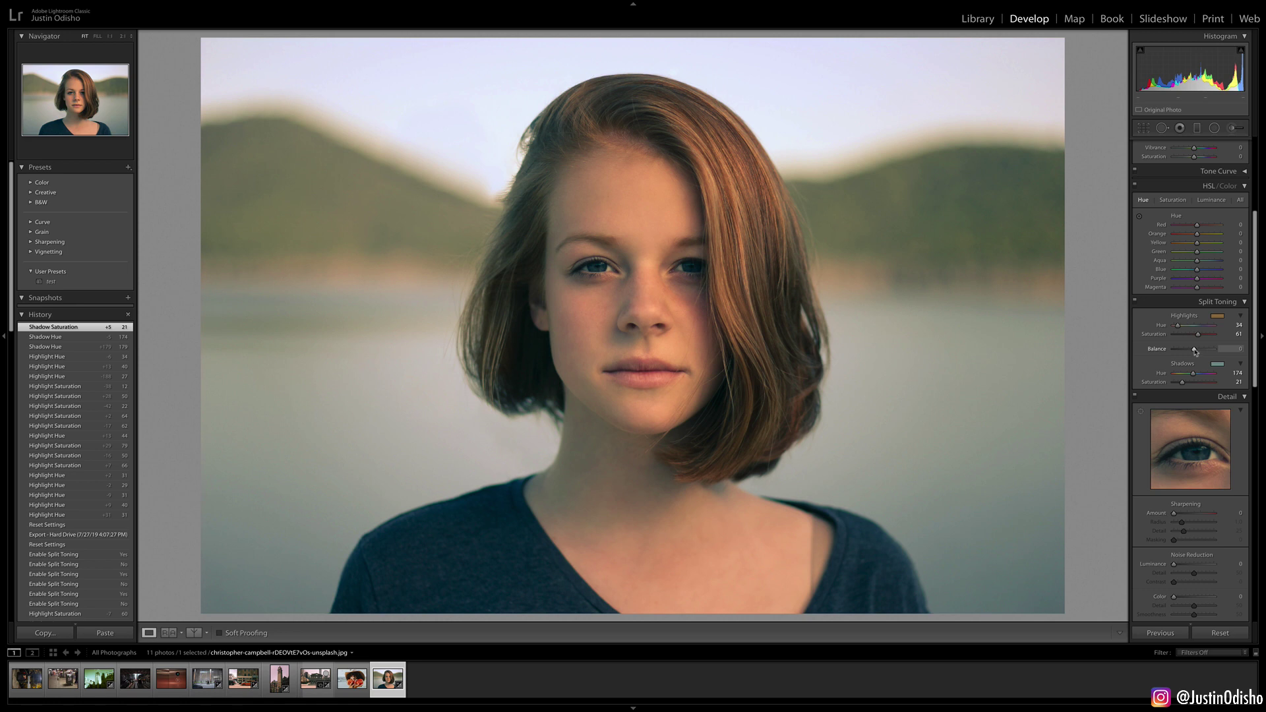
# Step: Set toning balance to +26, add a vignette (amount −17, feather 85), and view Before & After
pyautogui.moveTo(1195, 352)
pyautogui.mouseDown()
pyautogui.moveTo(1175, 354)
pyautogui.moveTo(1216, 353)
pyautogui.moveTo(1202, 354)
pyautogui.mouseUp()
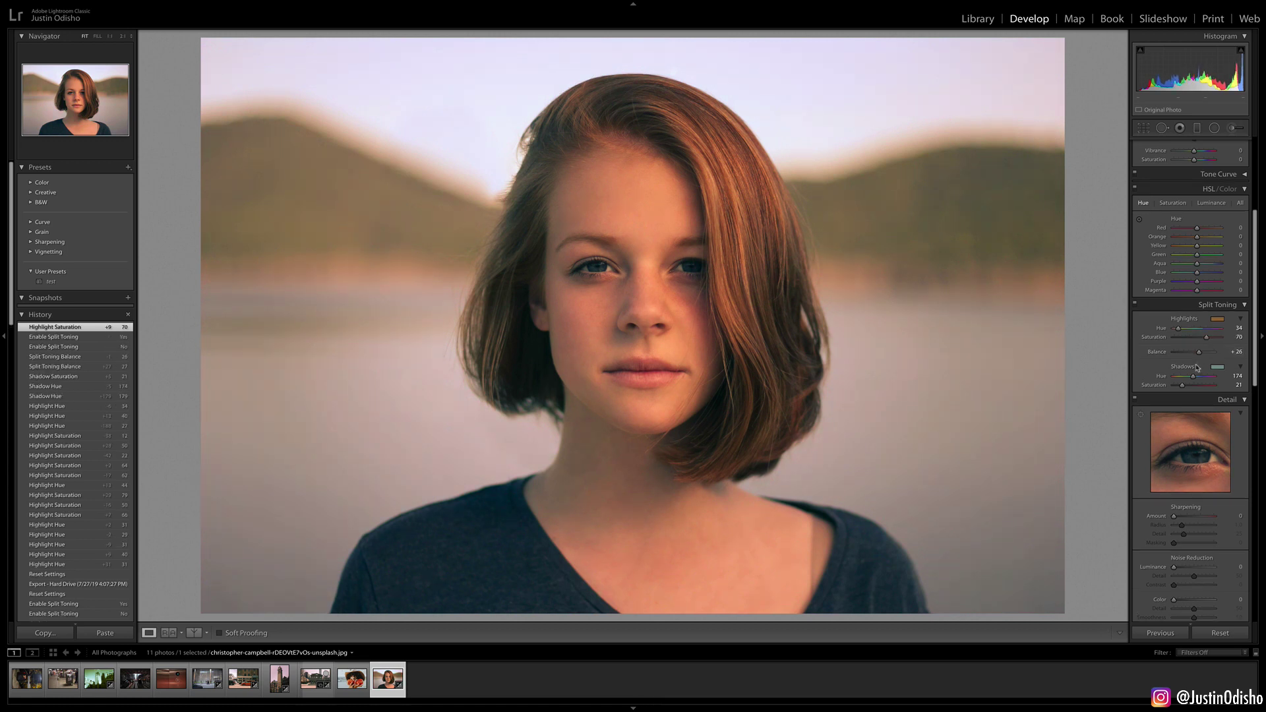
pyautogui.scroll(3, 1197, 373)
pyautogui.moveTo(1194, 251); pyautogui.dragTo(1203, 255)
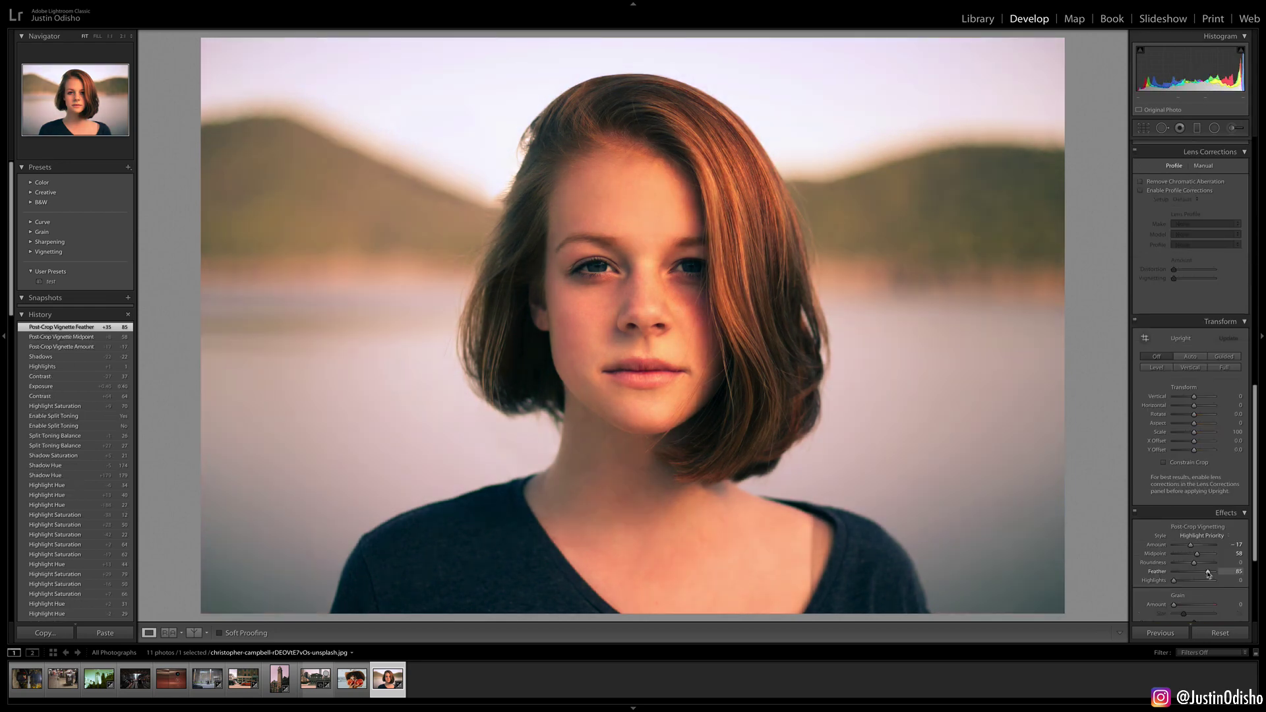
pyautogui.click(1217, 432)
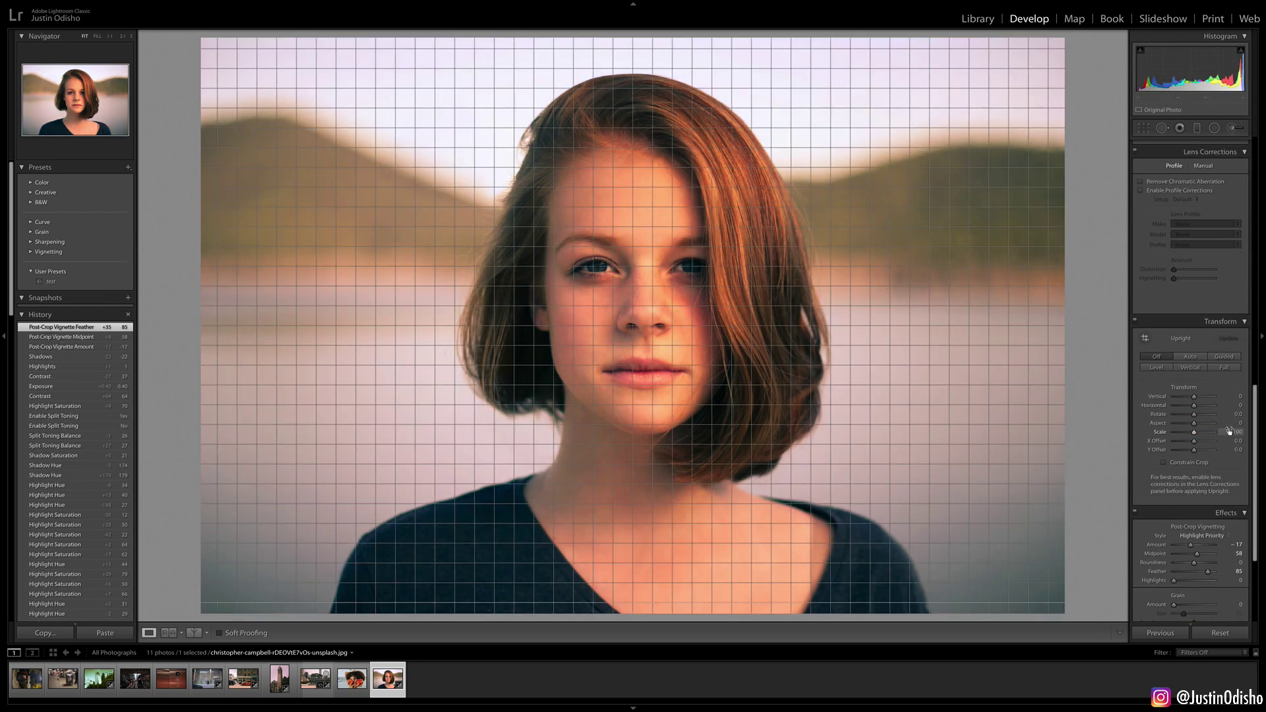
pyautogui.click(194, 633)
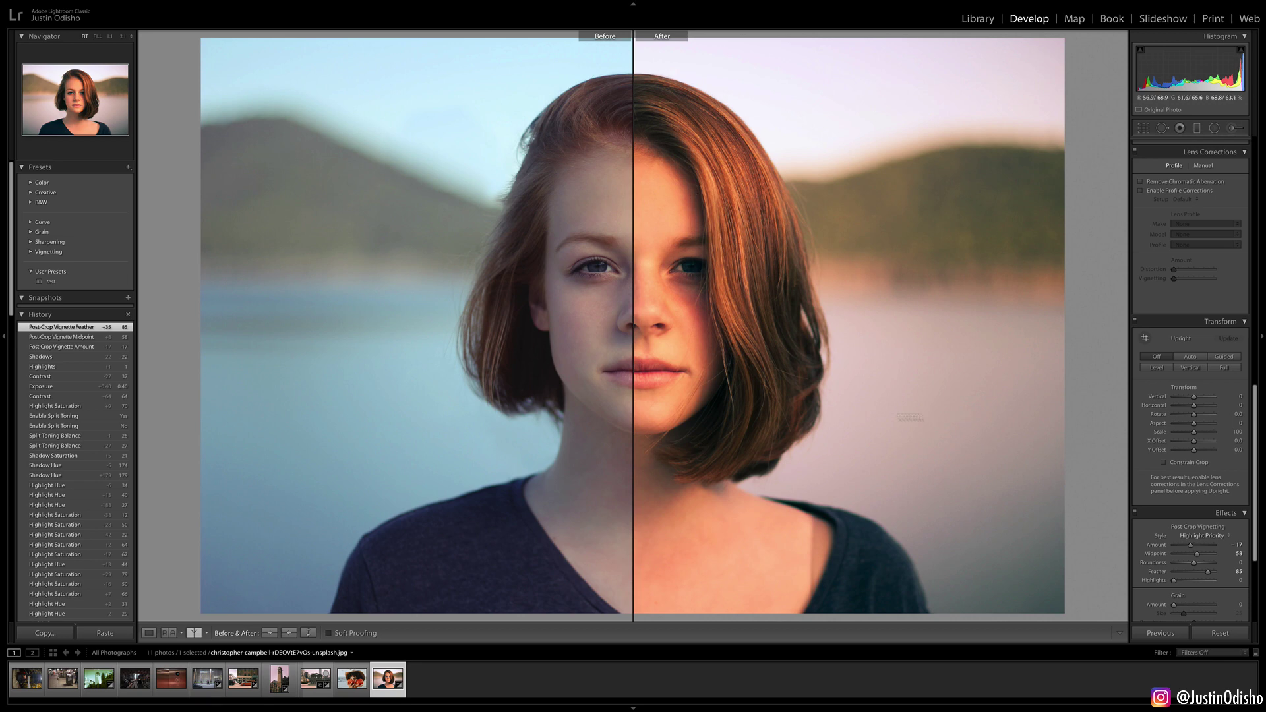
# Step: Select the tomatoes portrait, show it in Loupe, and set Basic Saturation to −100
pyautogui.click(352, 680)
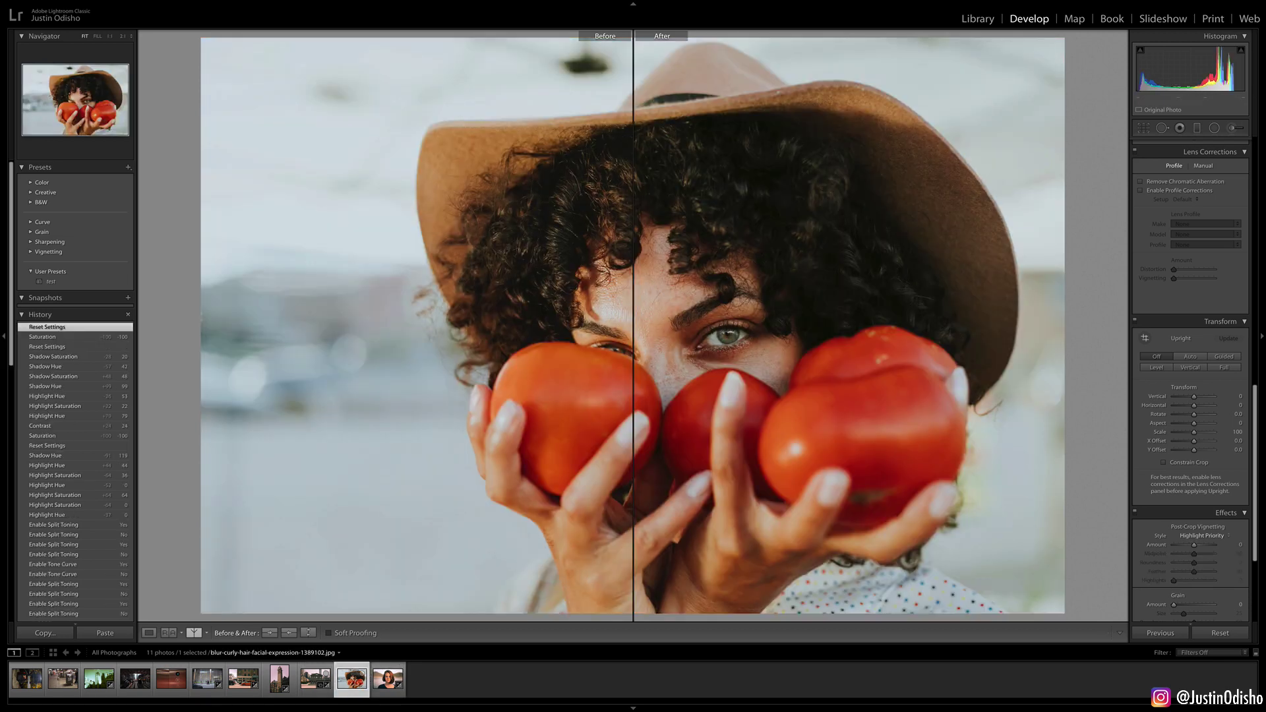
pyautogui.click(149, 633)
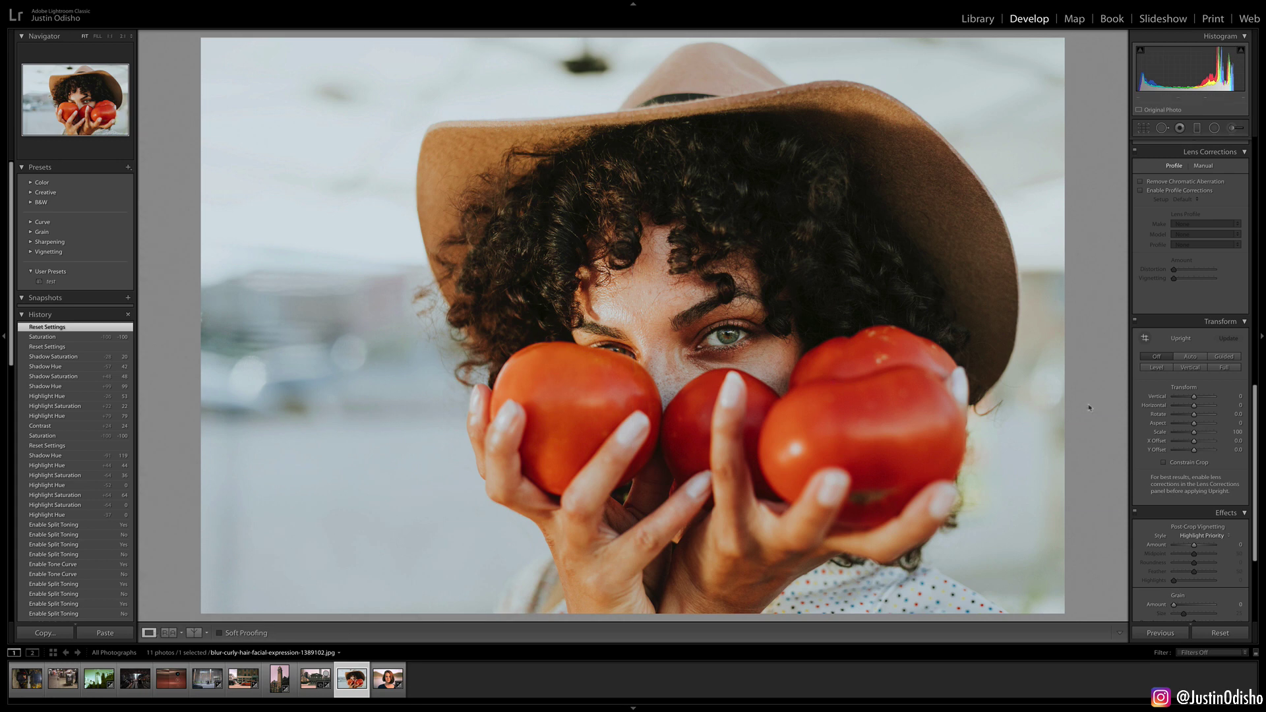
pyautogui.scroll(10, 1189, 432)
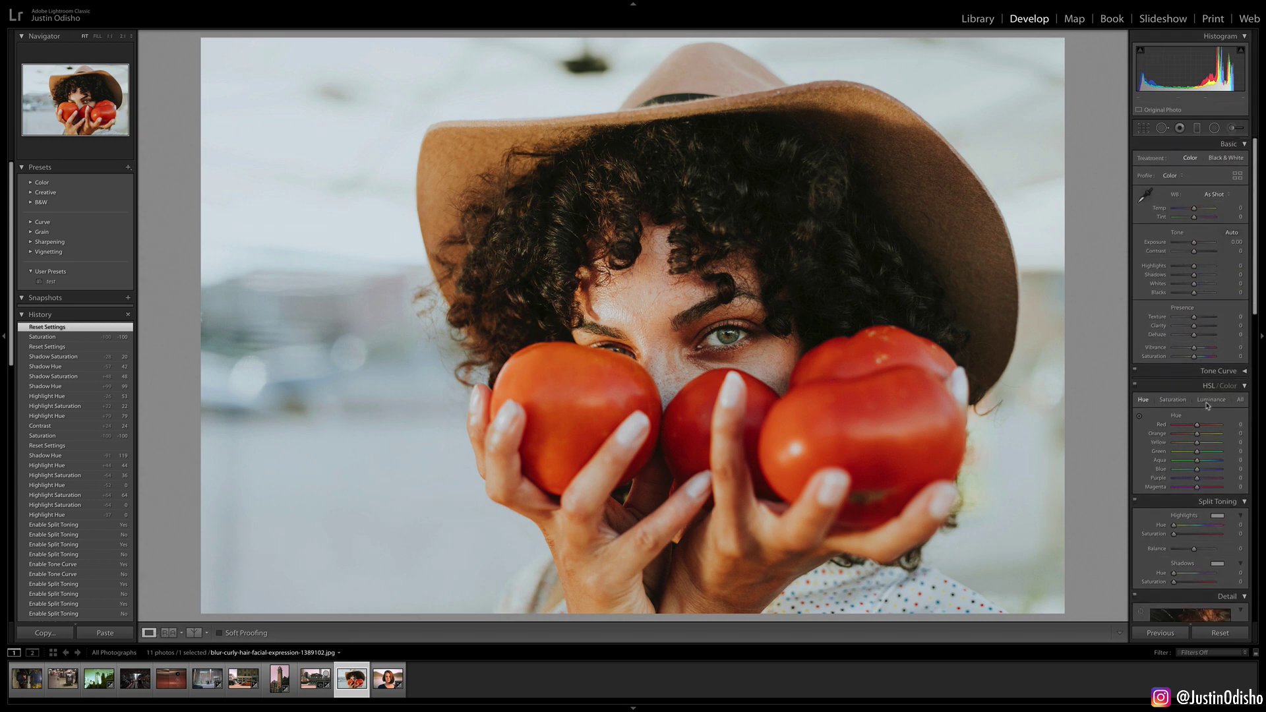
pyautogui.moveTo(1195, 359); pyautogui.dragTo(1136, 361)
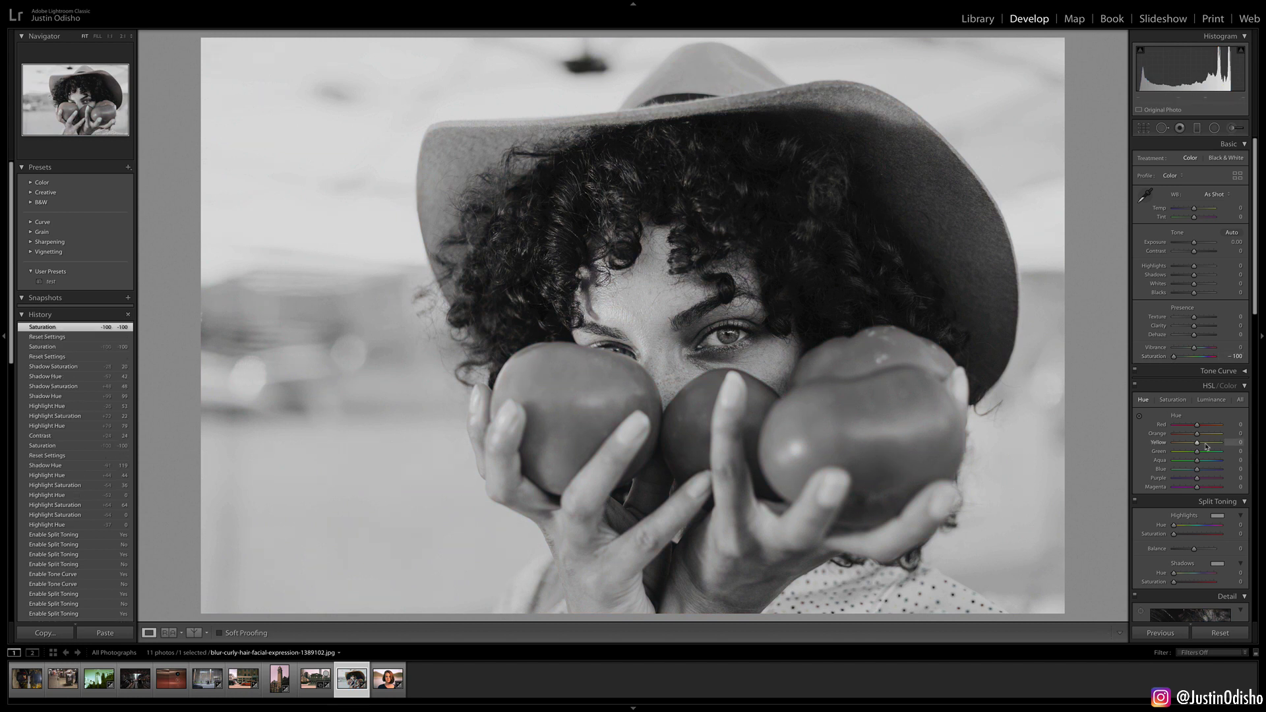
pyautogui.scroll(-1, 1197, 475)
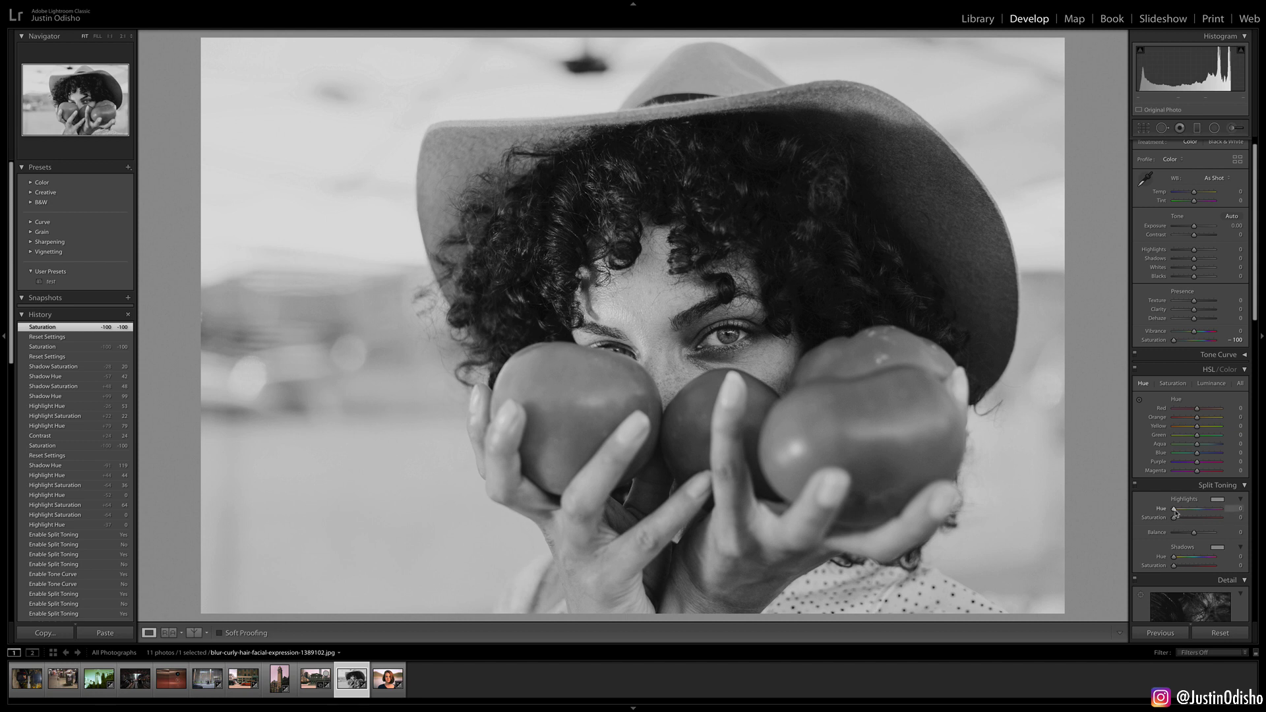
# Step: Tone the highlights sepia at hue 38, saturation 46, compare Before & After, then select the street scene
pyautogui.moveTo(1175, 510); pyautogui.dragTo(1189, 509)
pyautogui.moveTo(1174, 518); pyautogui.dragTo(1180, 512)
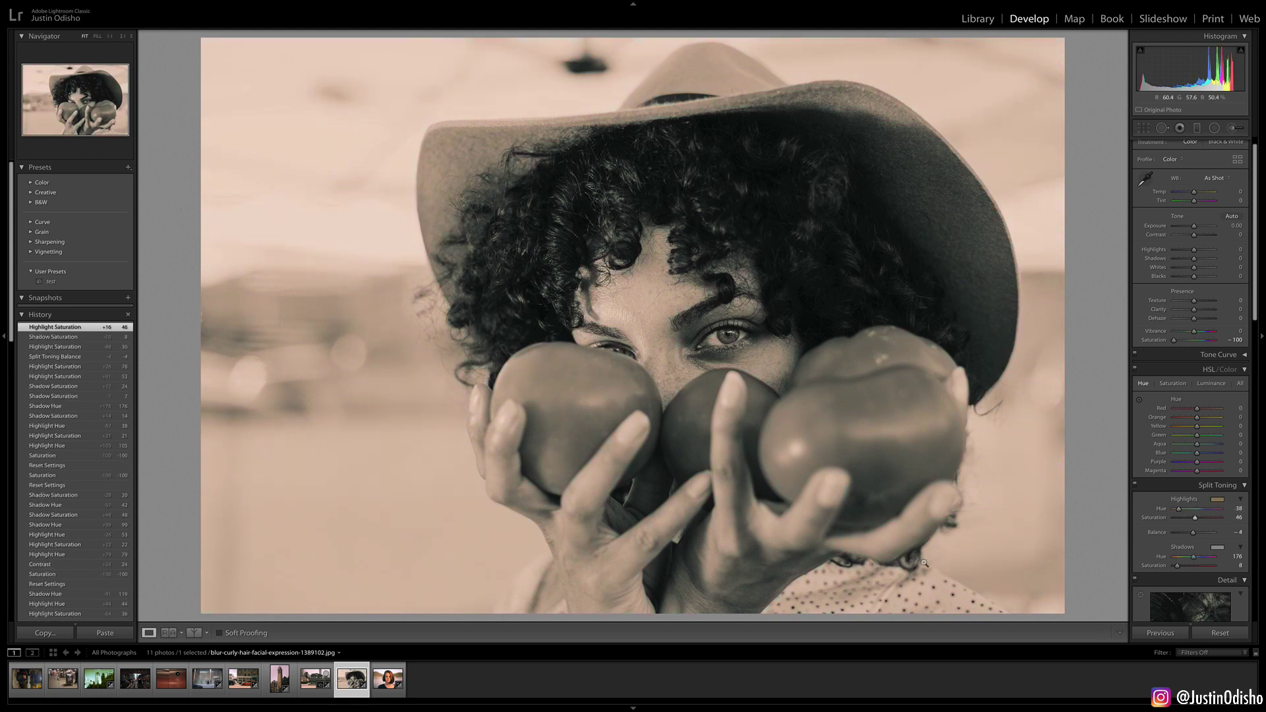
pyautogui.click(192, 633)
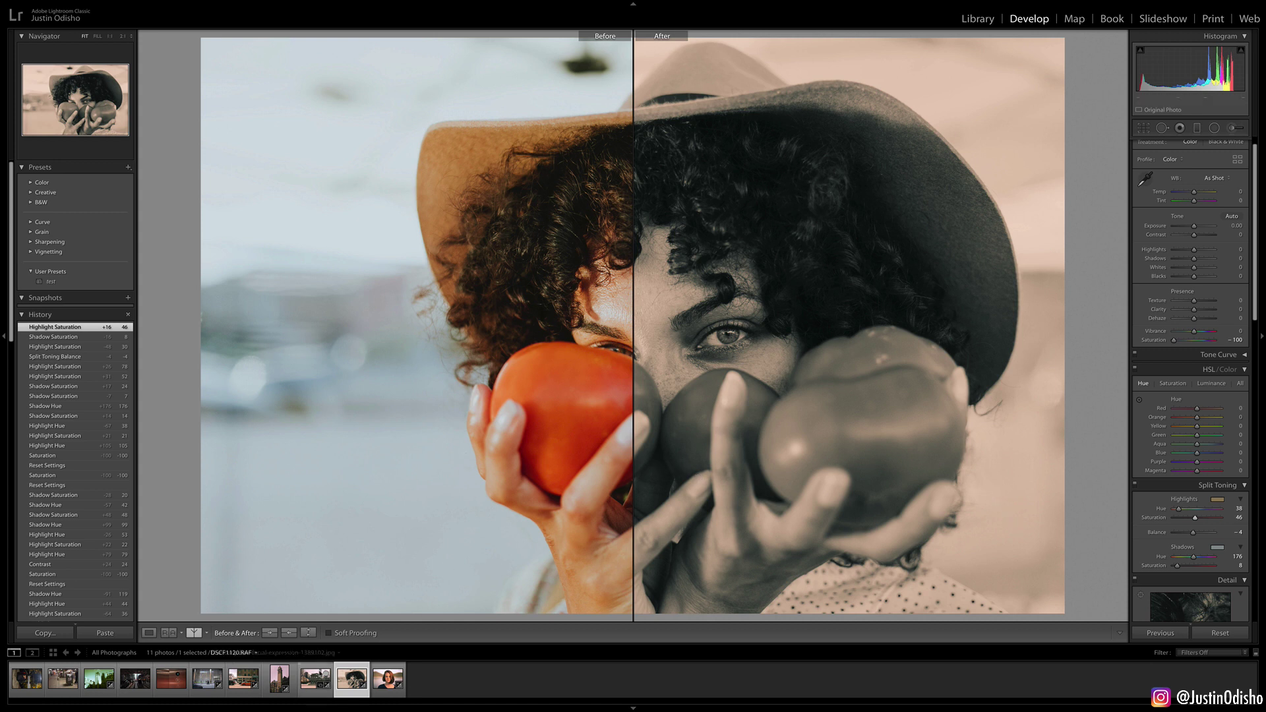
pyautogui.click(207, 682)
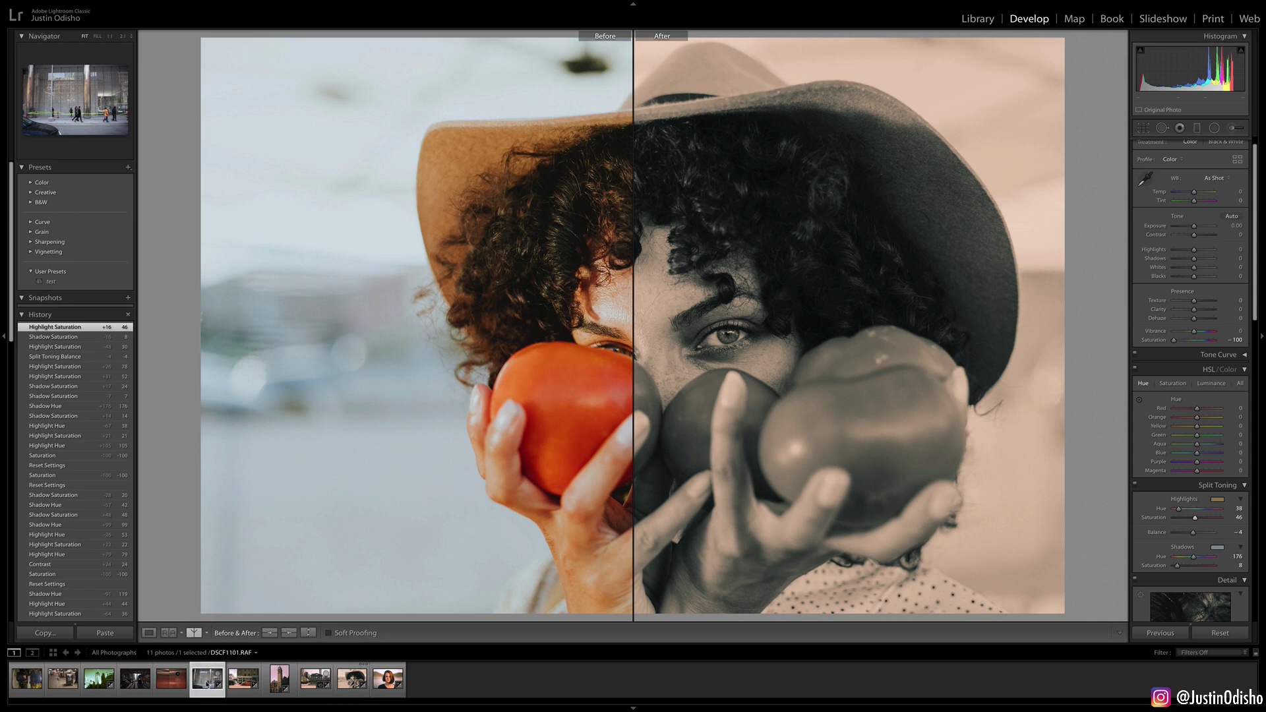
# Step: Show the street scene alone in Loupe and tint its highlights green around hue 120
pyautogui.click(150, 633)
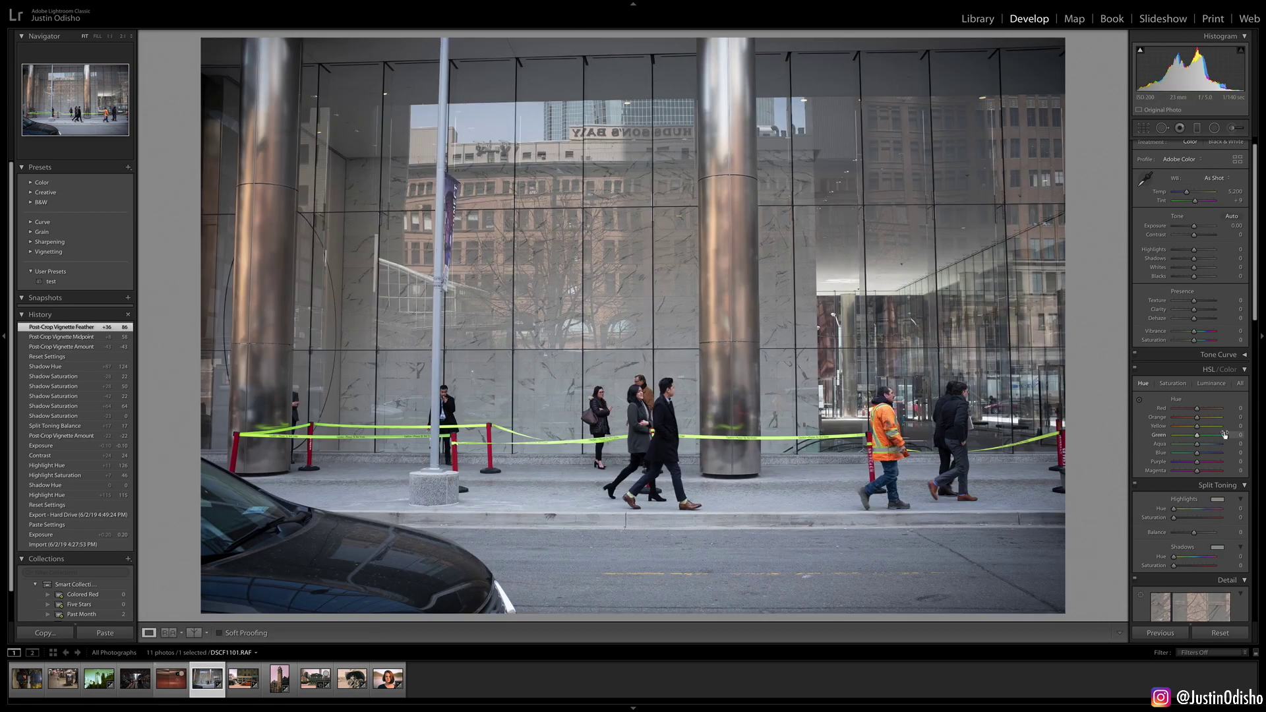
pyautogui.scroll(-5, 1224, 435)
pyautogui.scroll(-3, 1225, 435)
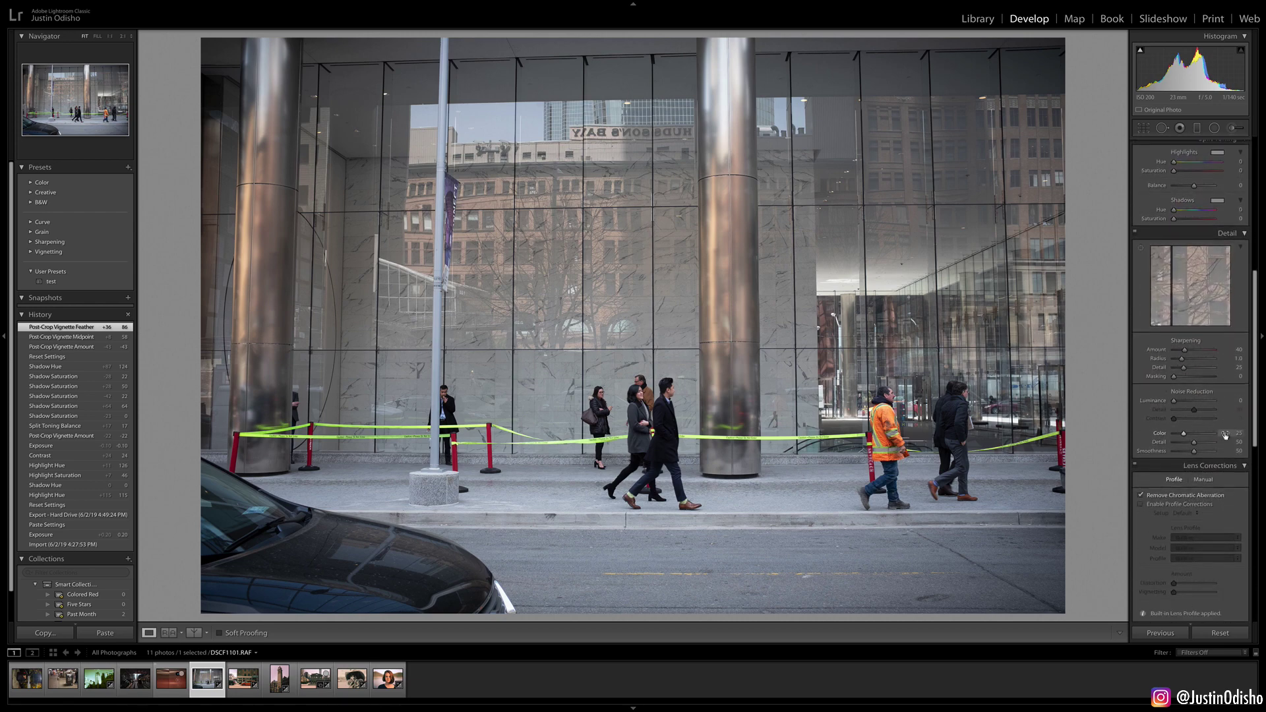
pyautogui.scroll(4, 1225, 435)
pyautogui.scroll(1, 1225, 437)
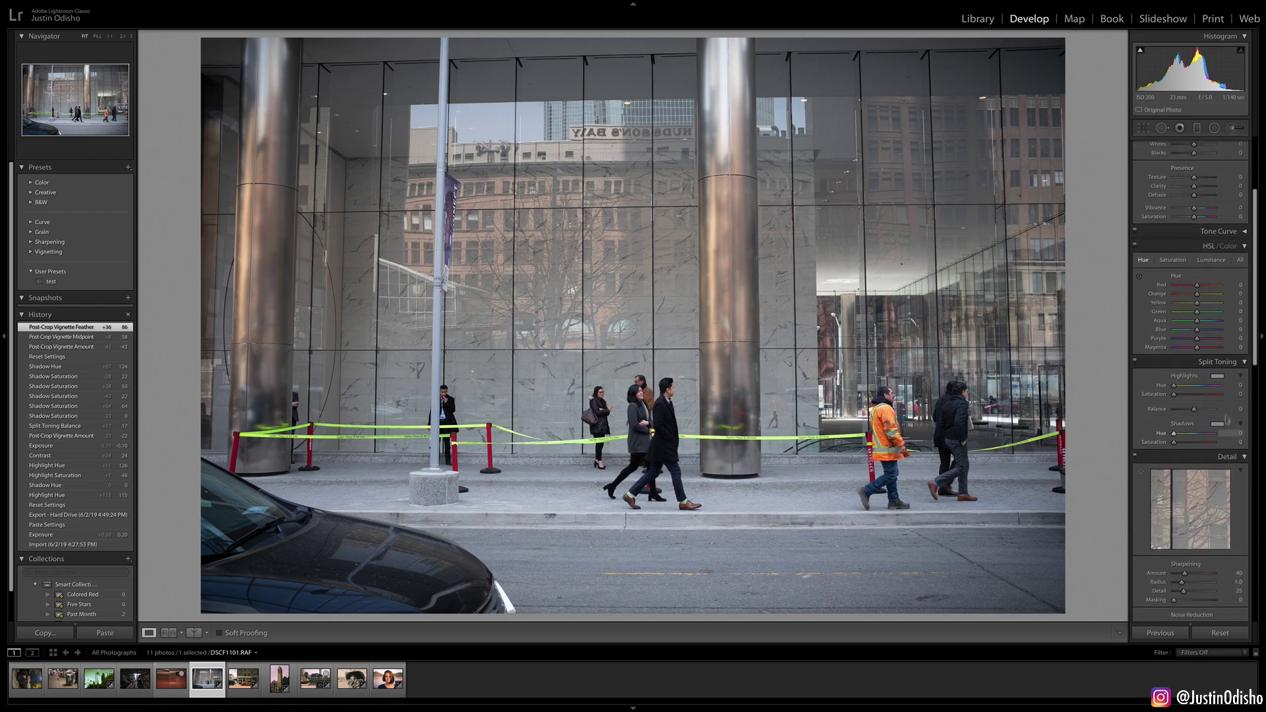
pyautogui.click(1219, 378)
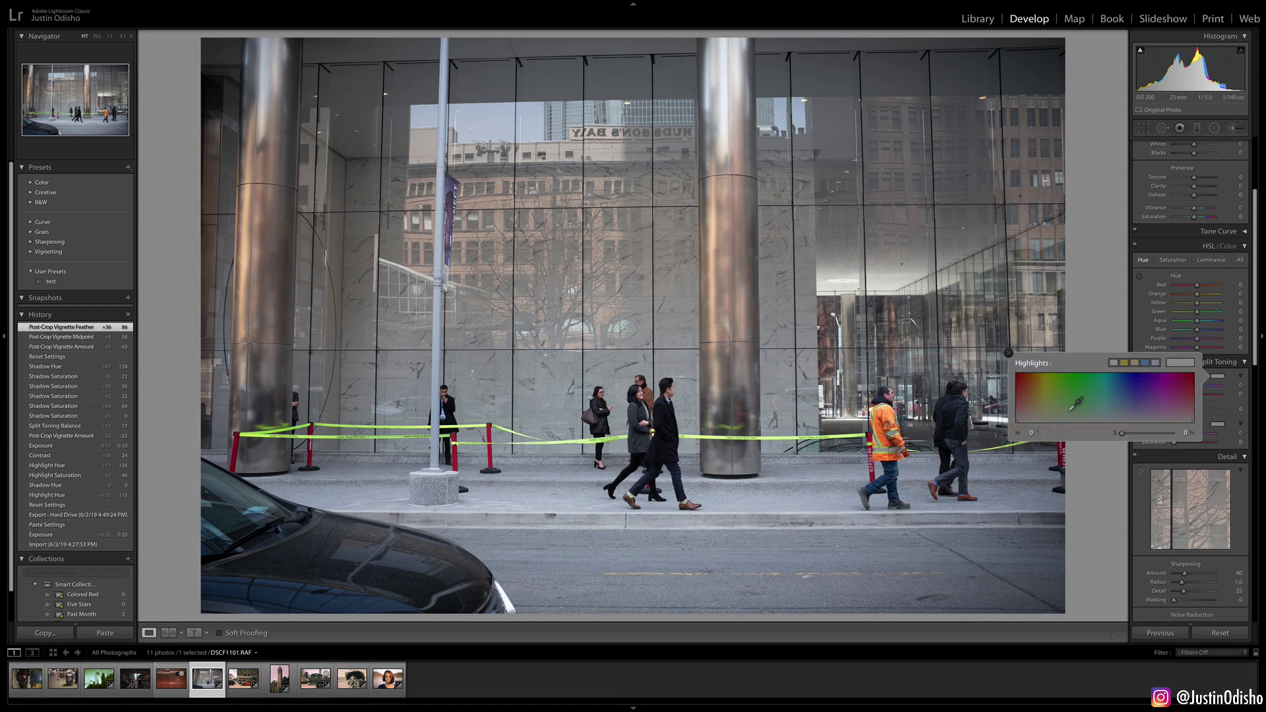
pyautogui.moveTo(1070, 407); pyautogui.dragTo(1076, 403)
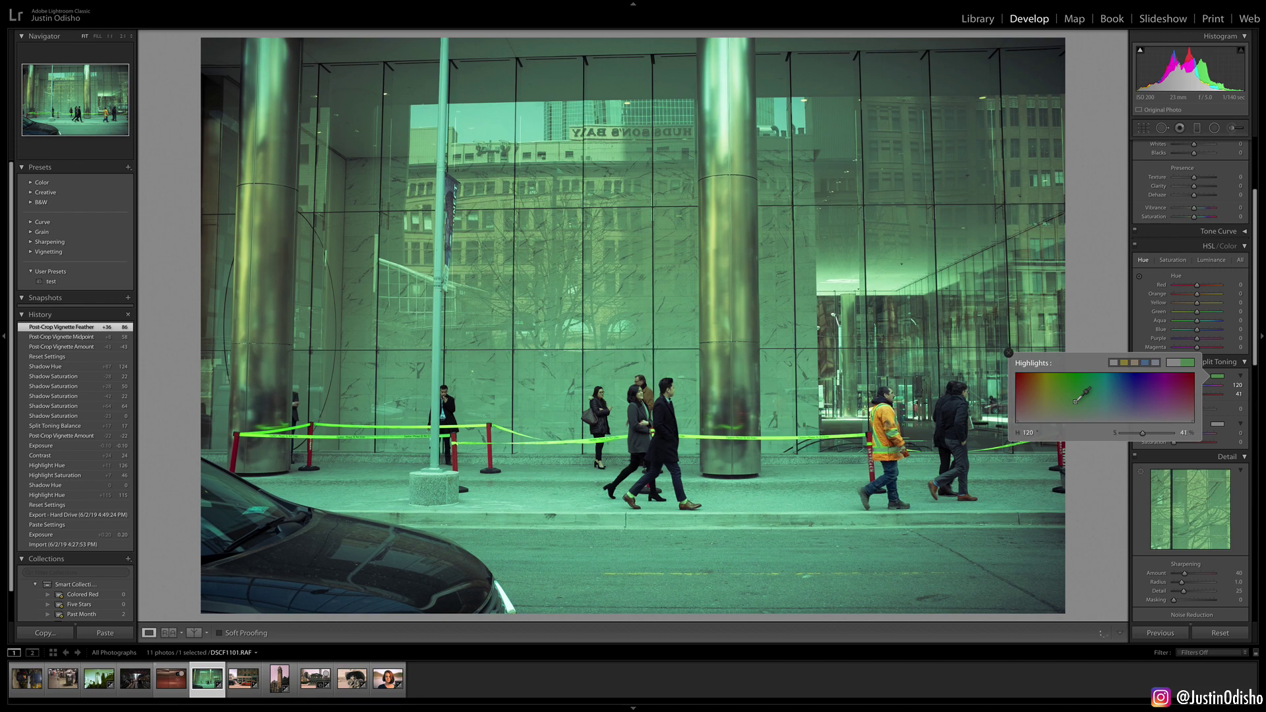
# Step: Tint the shadows blue at hue 200, saturation 18, set highlight saturation 20 and contrast +54
pyautogui.click(1217, 424)
pyautogui.moveTo(1065, 446); pyautogui.dragTo(1115, 459)
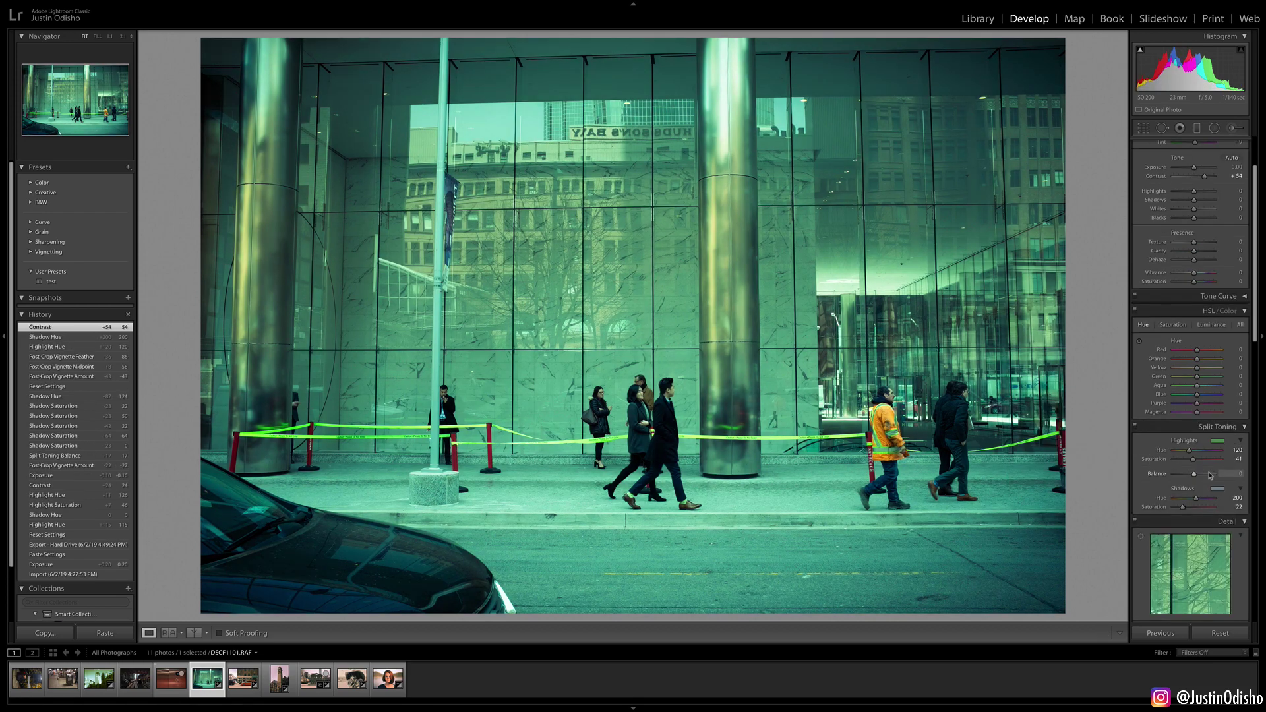
pyautogui.moveTo(1193, 464); pyautogui.dragTo(1185, 464)
pyautogui.click(1184, 507)
pyautogui.moveTo(1184, 508); pyautogui.dragTo(1181, 507)
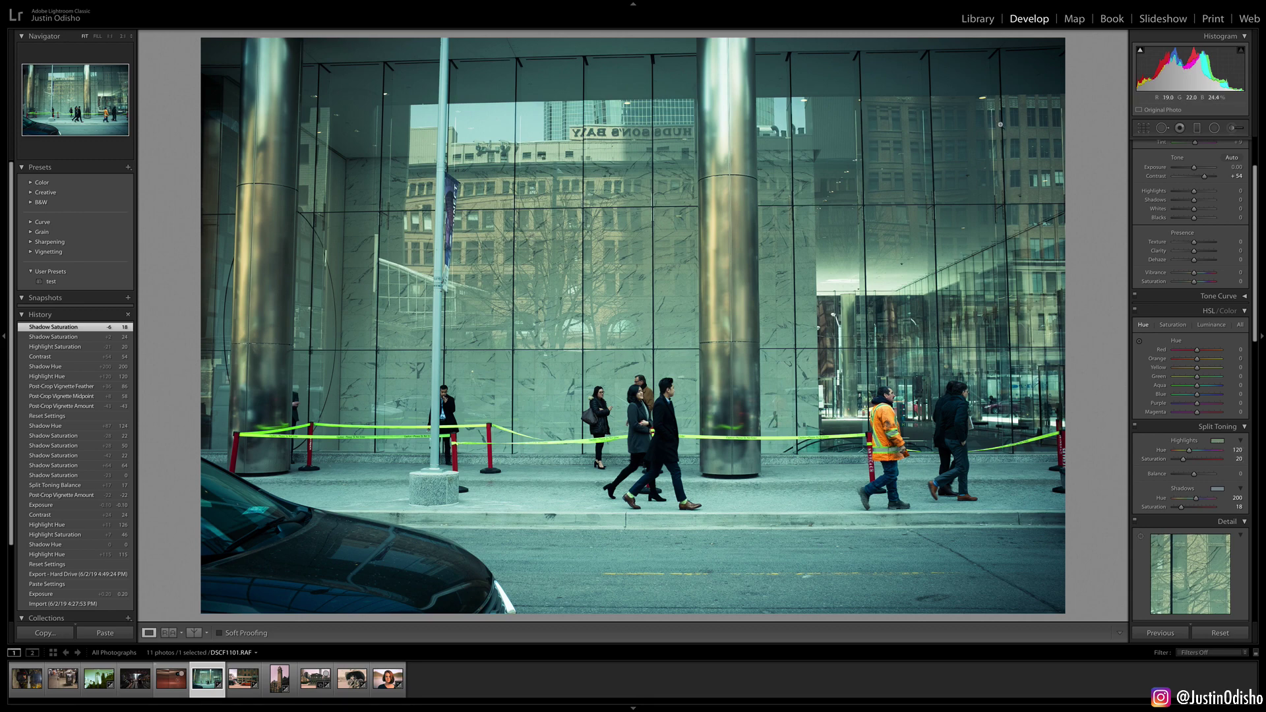
pyautogui.scroll(3, 1160, 513)
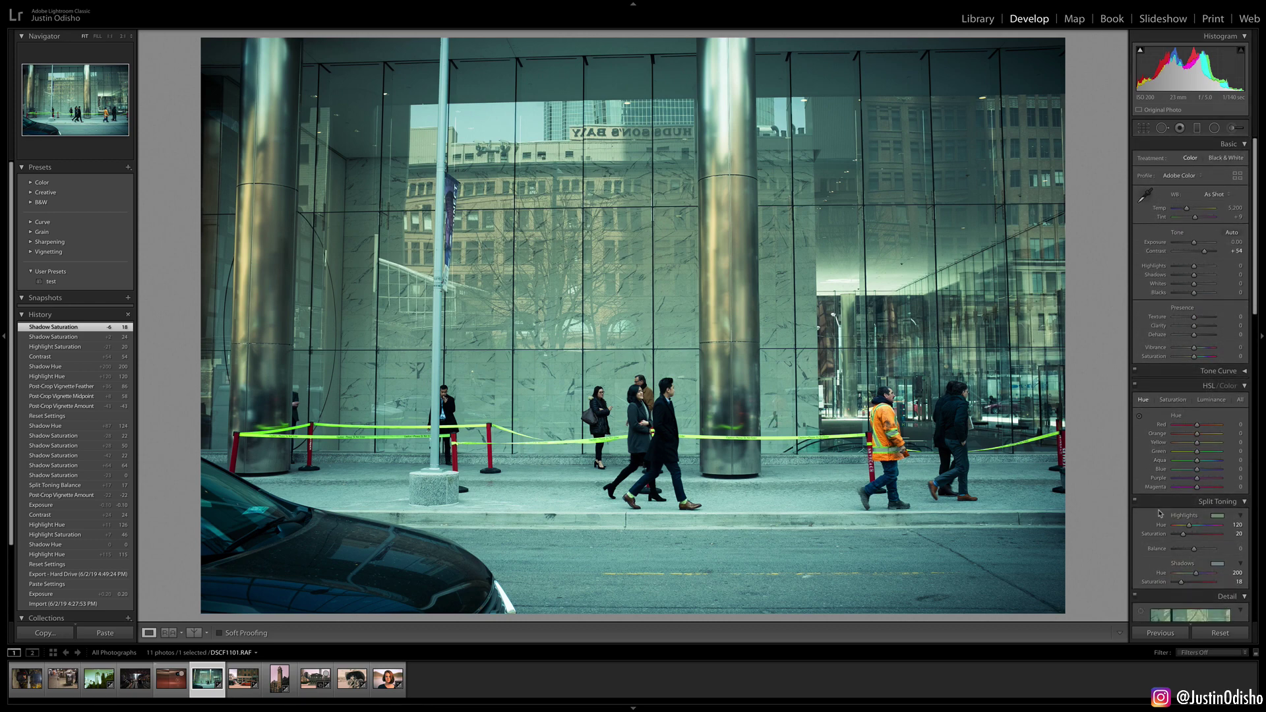
# Step: Toggle Split Toning off and on to compare, then reopen the warm-toned portrait from the filmstrip
pyautogui.click(1136, 503)
pyautogui.click(1136, 502)
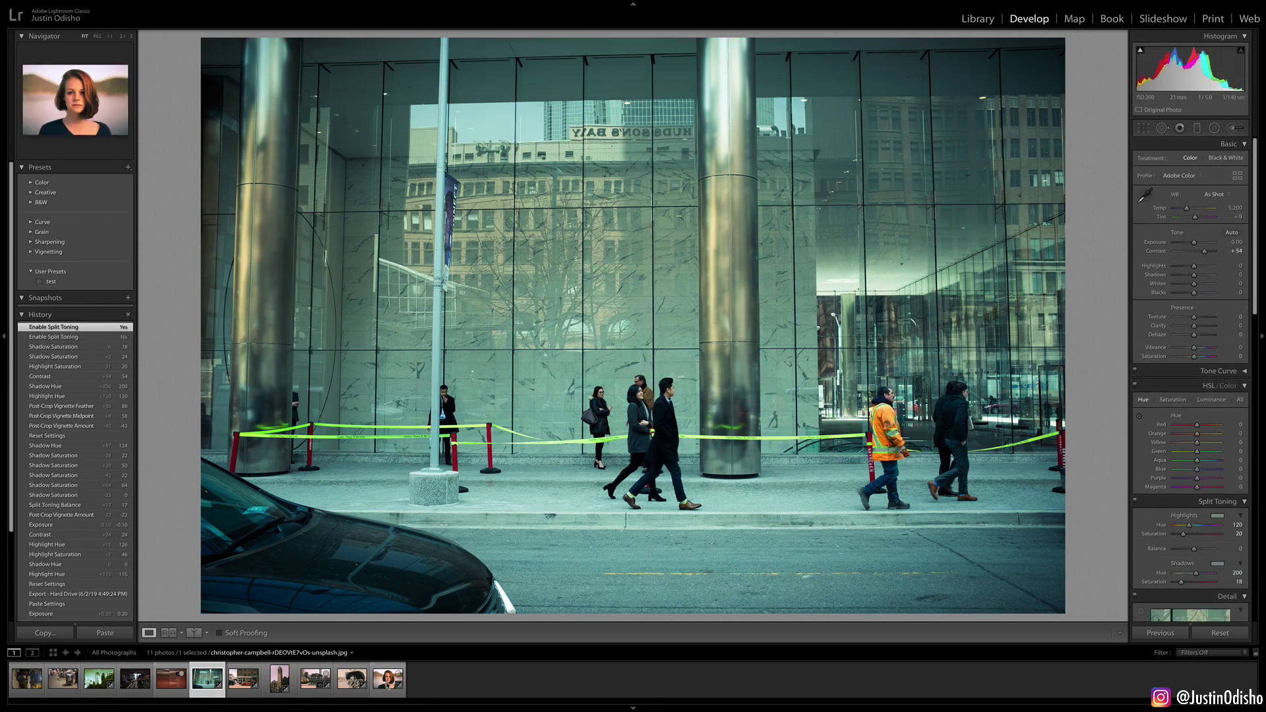
pyautogui.click(389, 683)
pyautogui.click(359, 686)
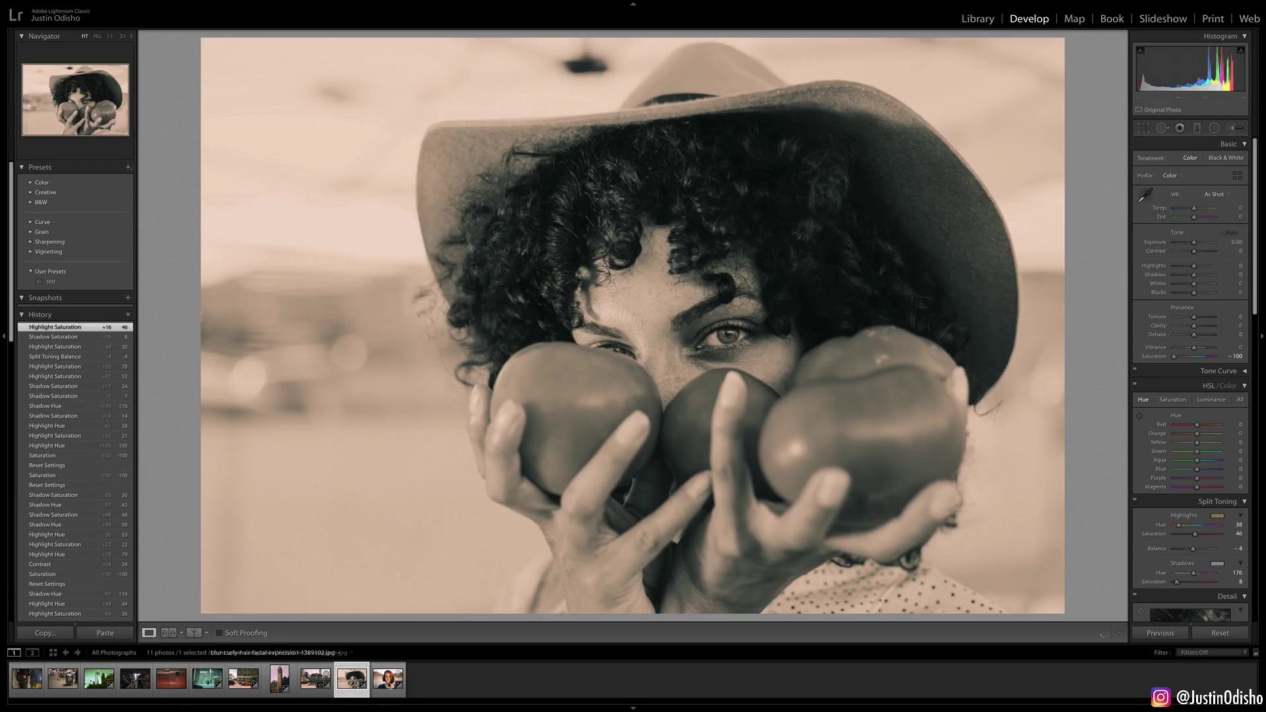
pyautogui.click(389, 682)
pyautogui.scroll(-1, 1194, 489)
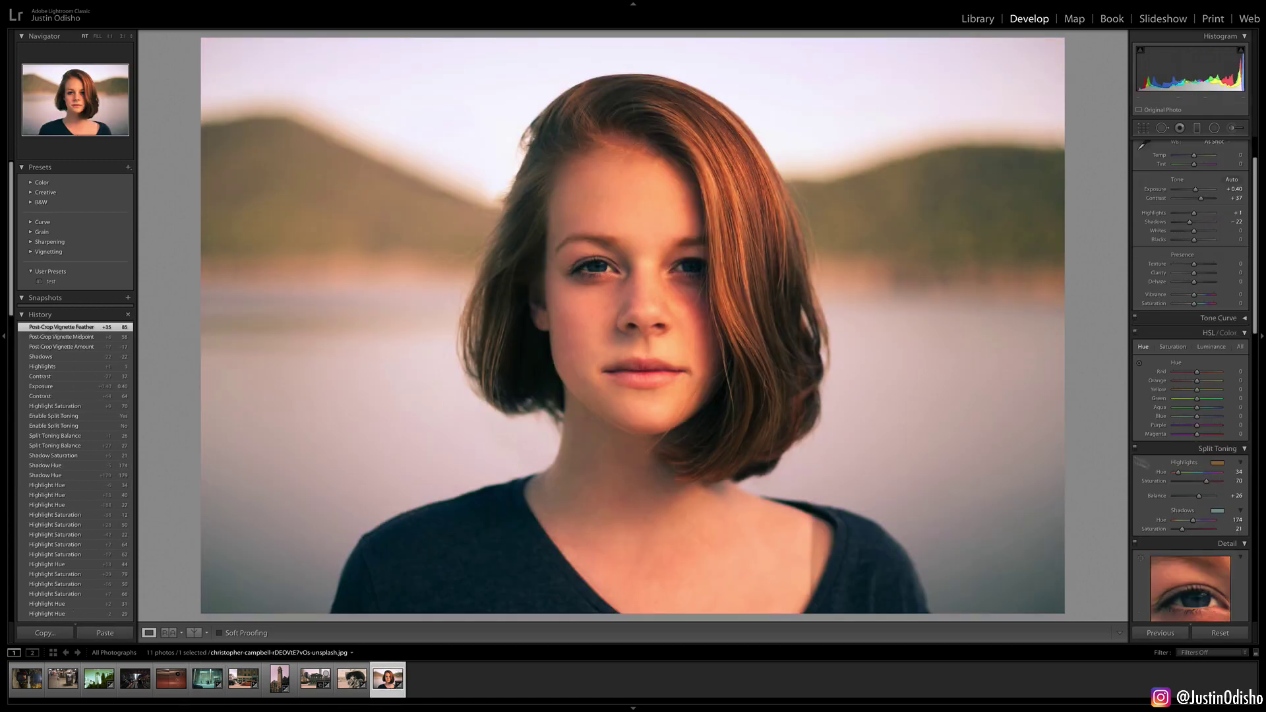